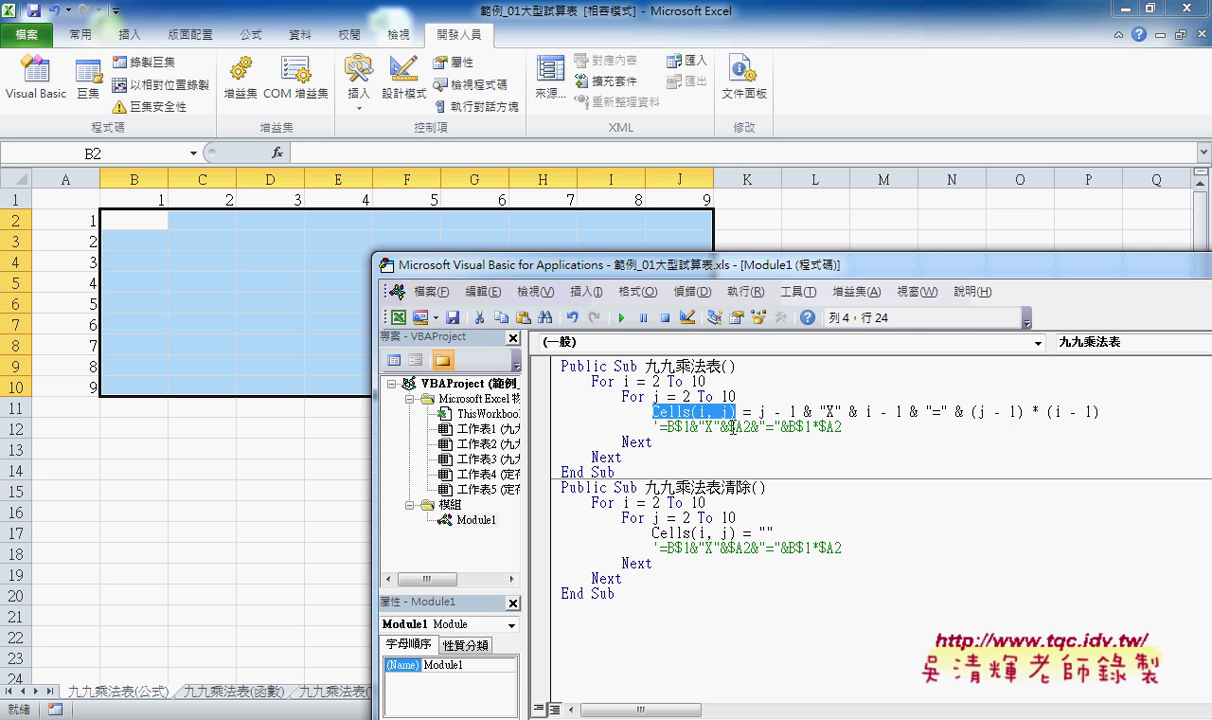
# Point out the commented worksheet formula, the j loop's start value 2 and the j - 1 expression.
pyautogui.moveTo(667, 427); pyautogui.dragTo(842, 427)
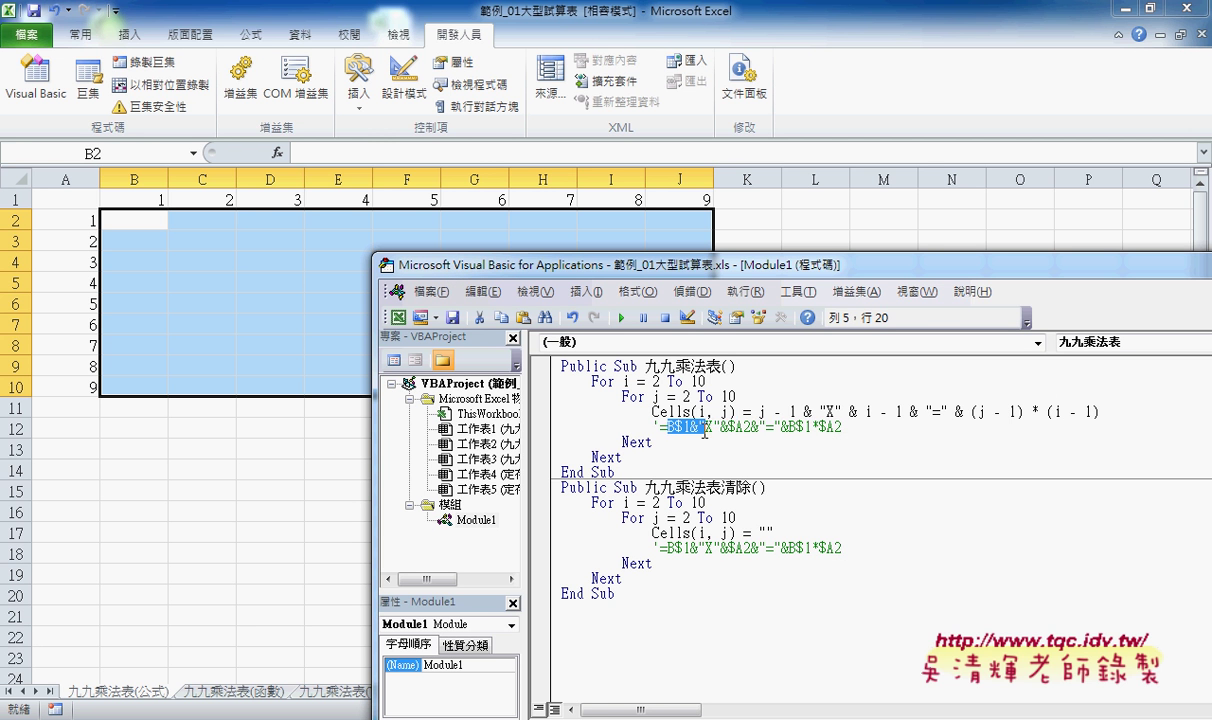
pyautogui.moveTo(818, 273); pyautogui.dragTo(566, 276)
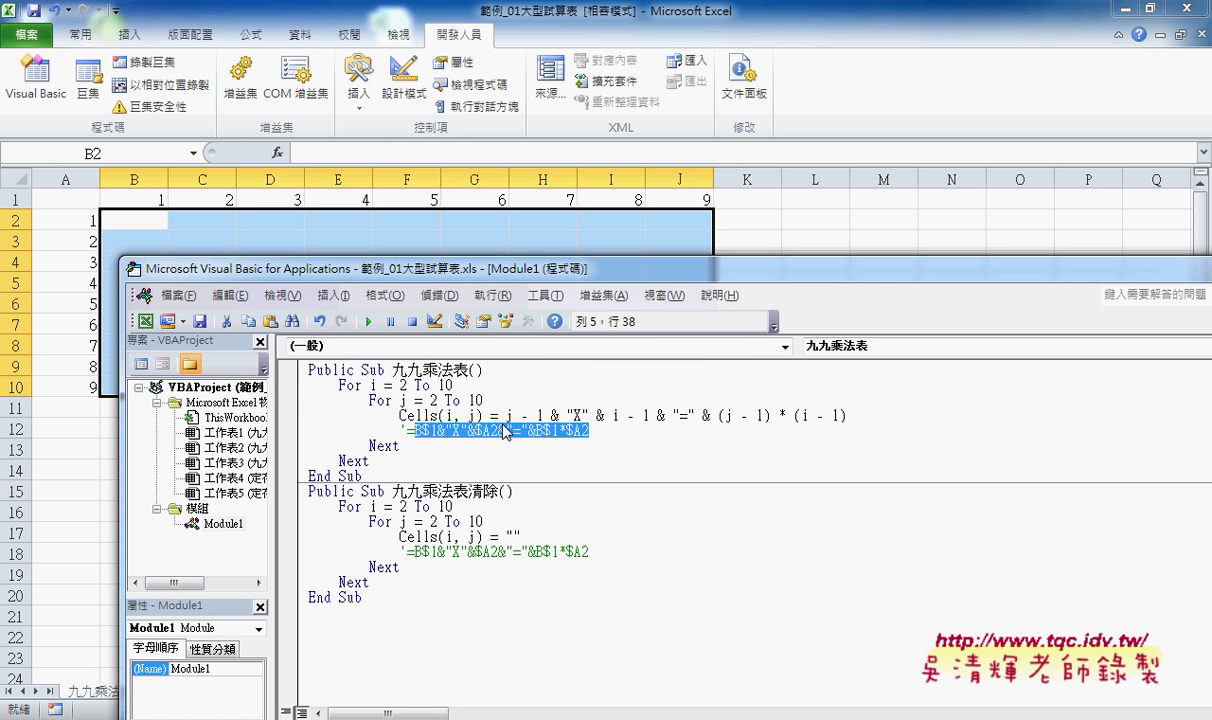
pyautogui.click(507, 415)
pyautogui.moveTo(507, 415); pyautogui.dragTo(543, 415)
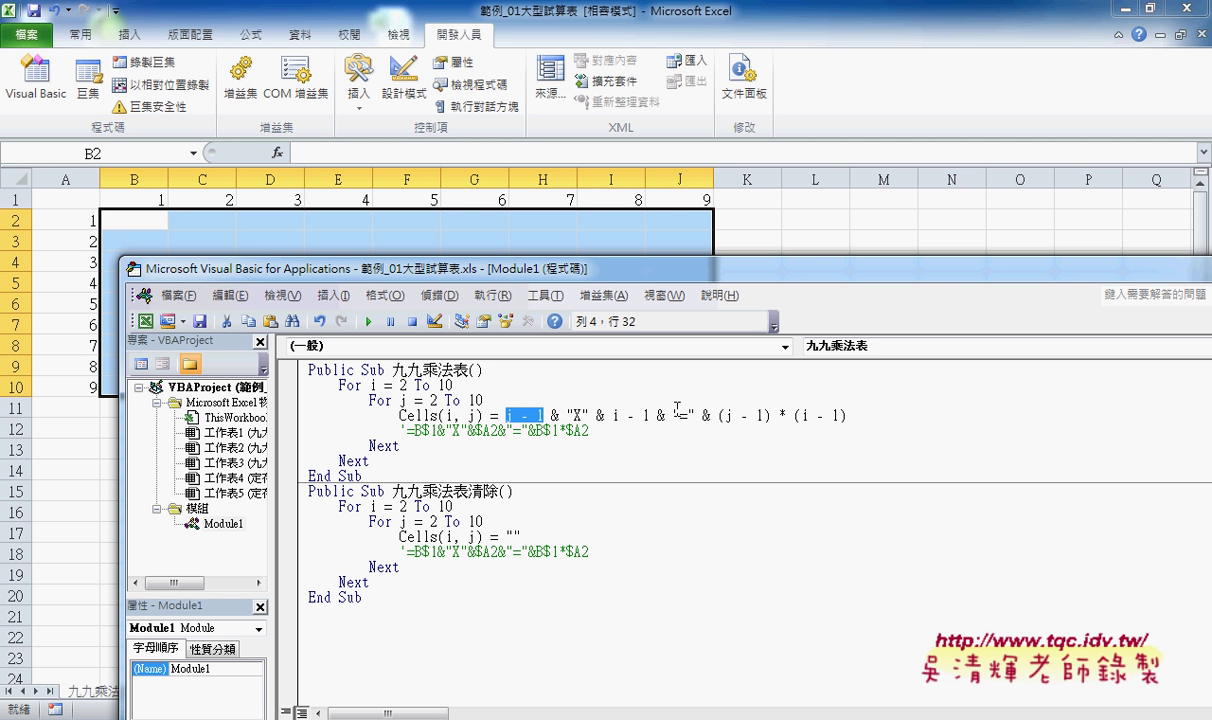
pyautogui.doubleClick(433, 400)
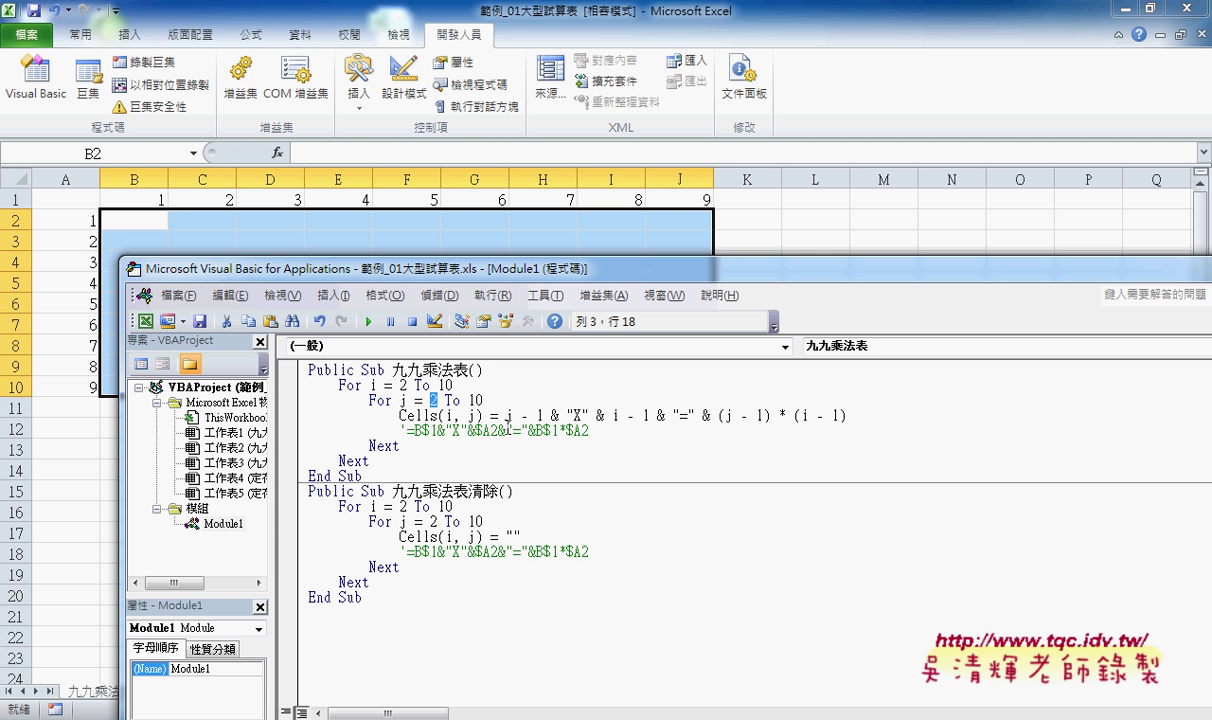
pyautogui.moveTo(513, 415); pyautogui.dragTo(546, 414)
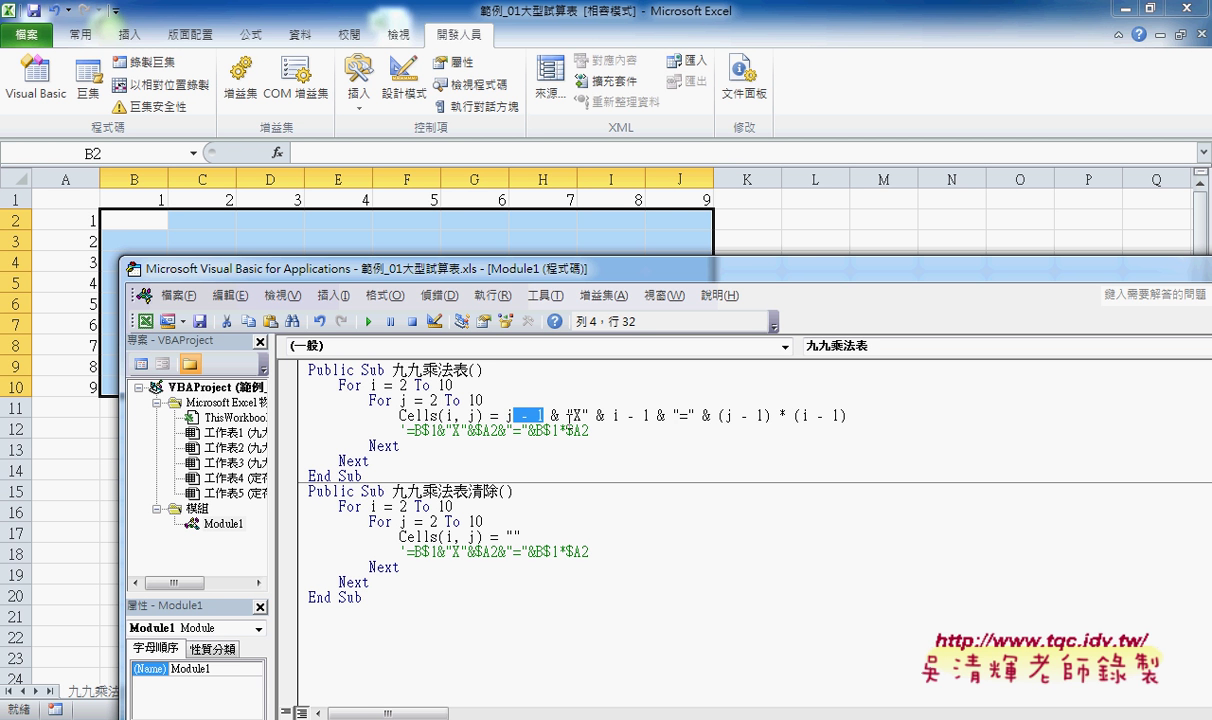
# Point out the i loop's start value 2, the quoted equals sign and the (i - 1) factor.
pyautogui.doubleClick(617, 415)
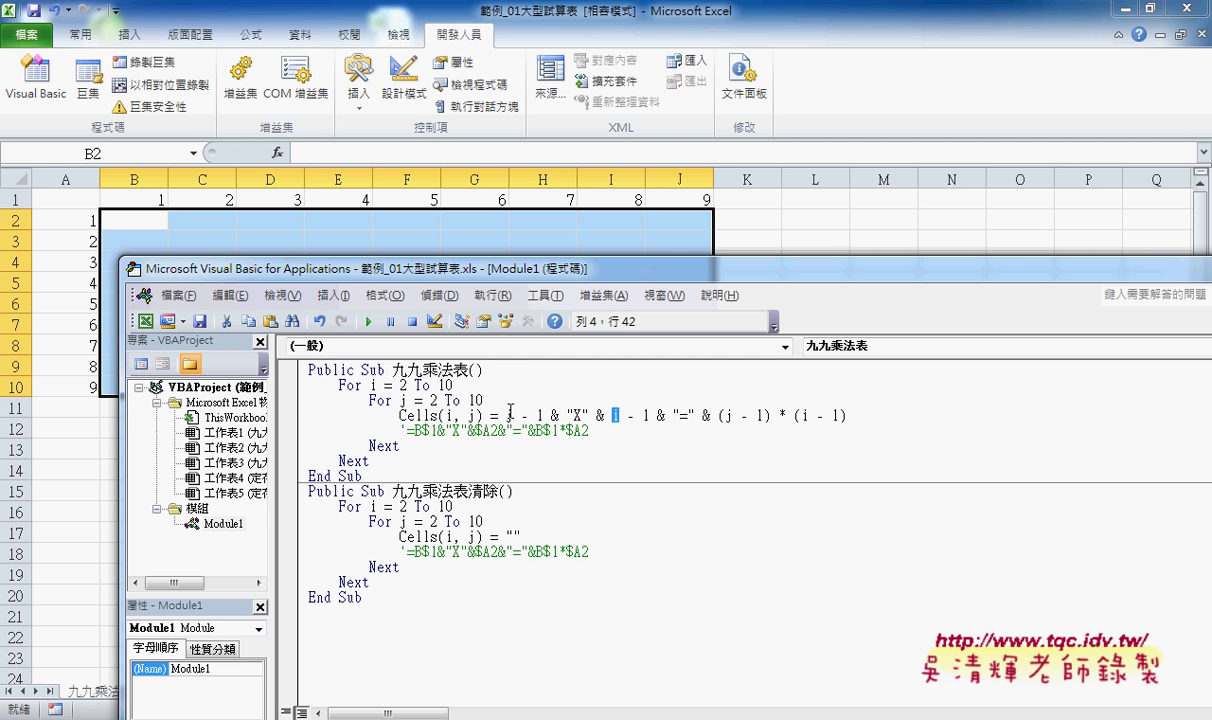
pyautogui.click(406, 385)
pyautogui.hotkey('shift', 'Left')
pyautogui.moveTo(678, 414); pyautogui.dragTo(718, 416)
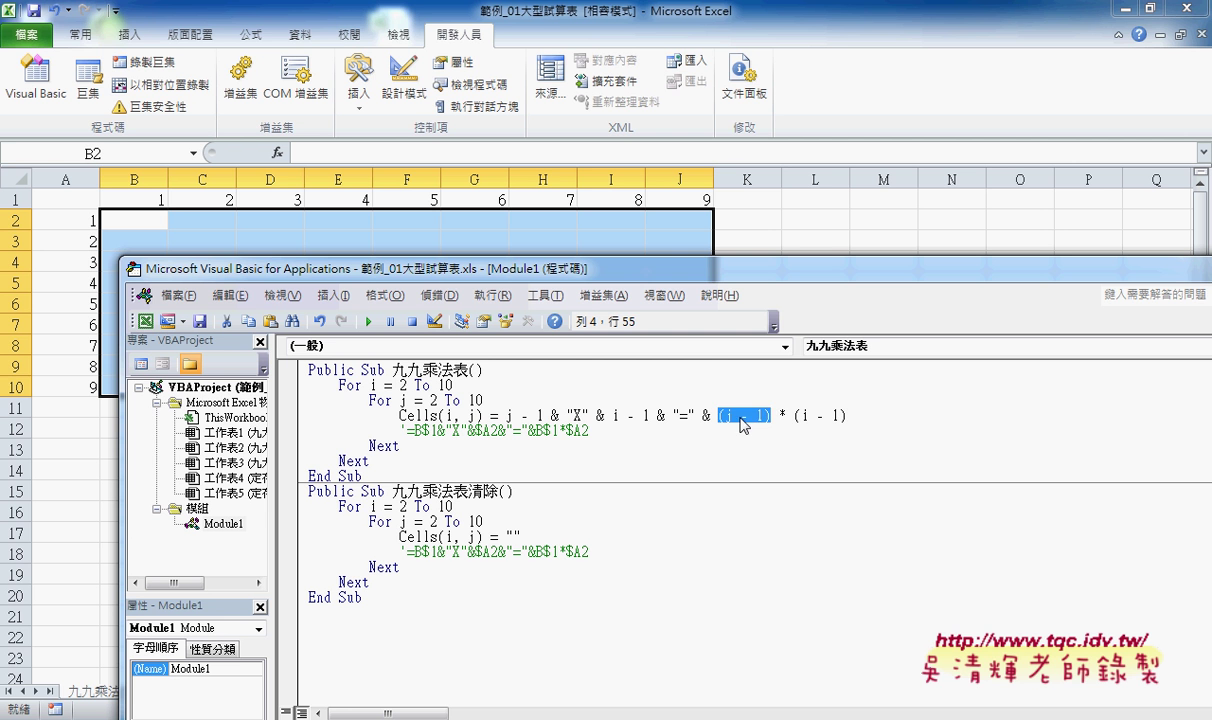
pyautogui.moveTo(779, 416); pyautogui.dragTo(846, 416)
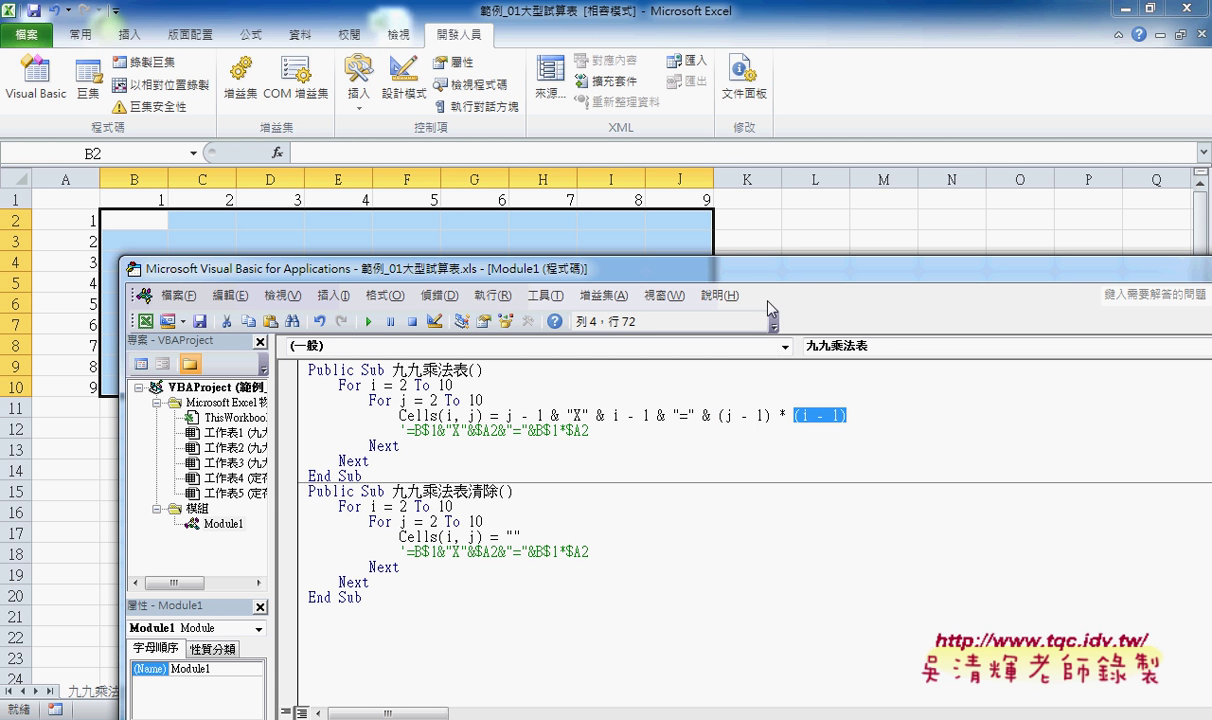
pyautogui.moveTo(769, 273); pyautogui.dragTo(969, 285)
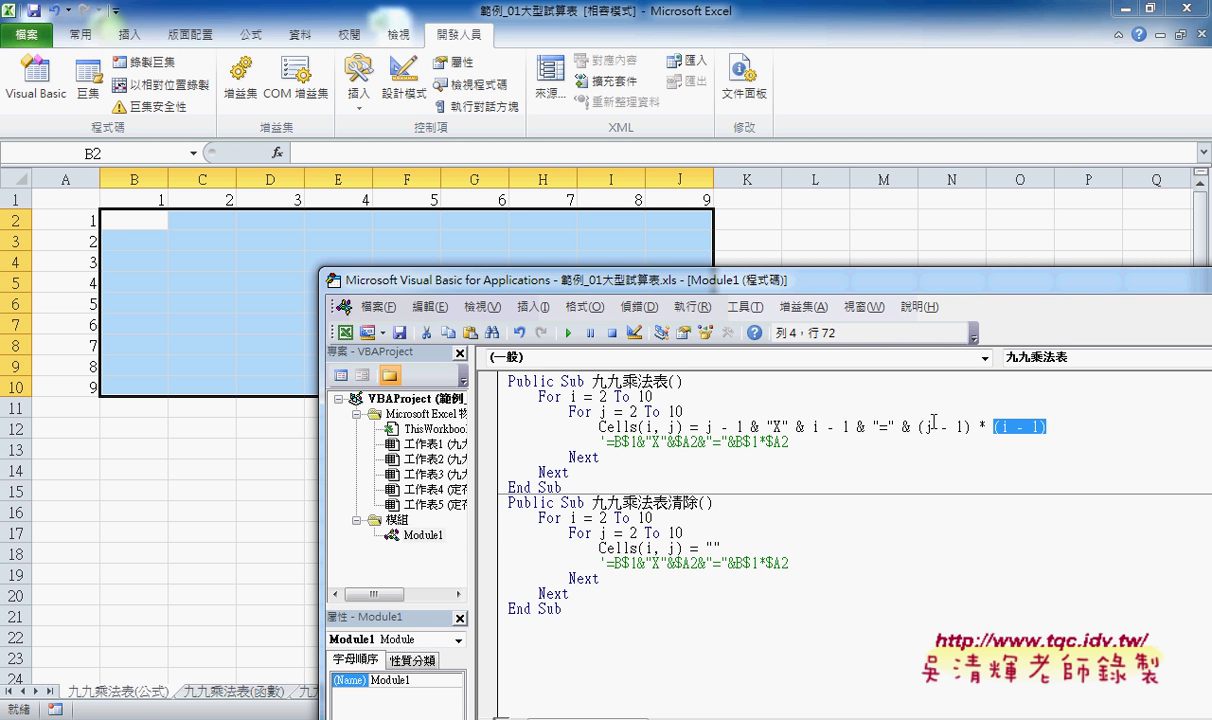
# Compare the filling macro's product expression with the clearing macro's empty-string assignment.
pyautogui.click(750, 427)
pyautogui.moveTo(580, 487); pyautogui.dragTo(495, 378)
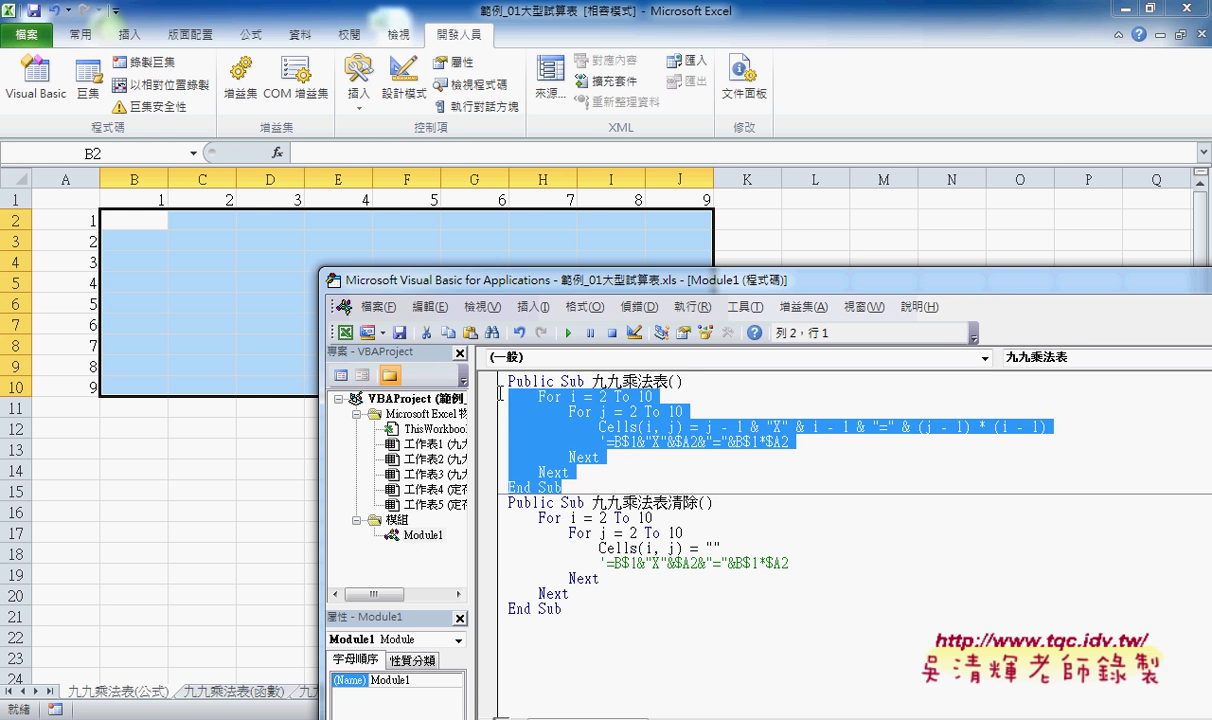
pyautogui.moveTo(570, 608); pyautogui.dragTo(488, 502)
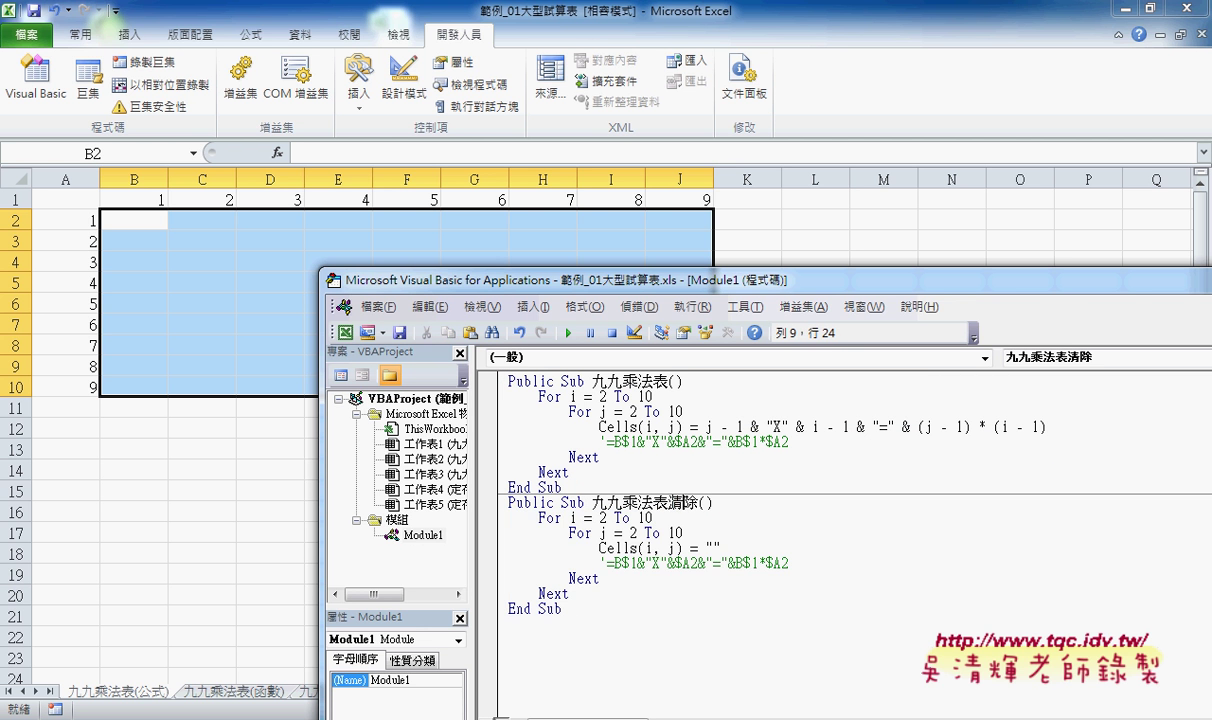
pyautogui.moveTo(668, 502); pyautogui.dragTo(700, 502)
pyautogui.moveTo(705, 548); pyautogui.dragTo(720, 548)
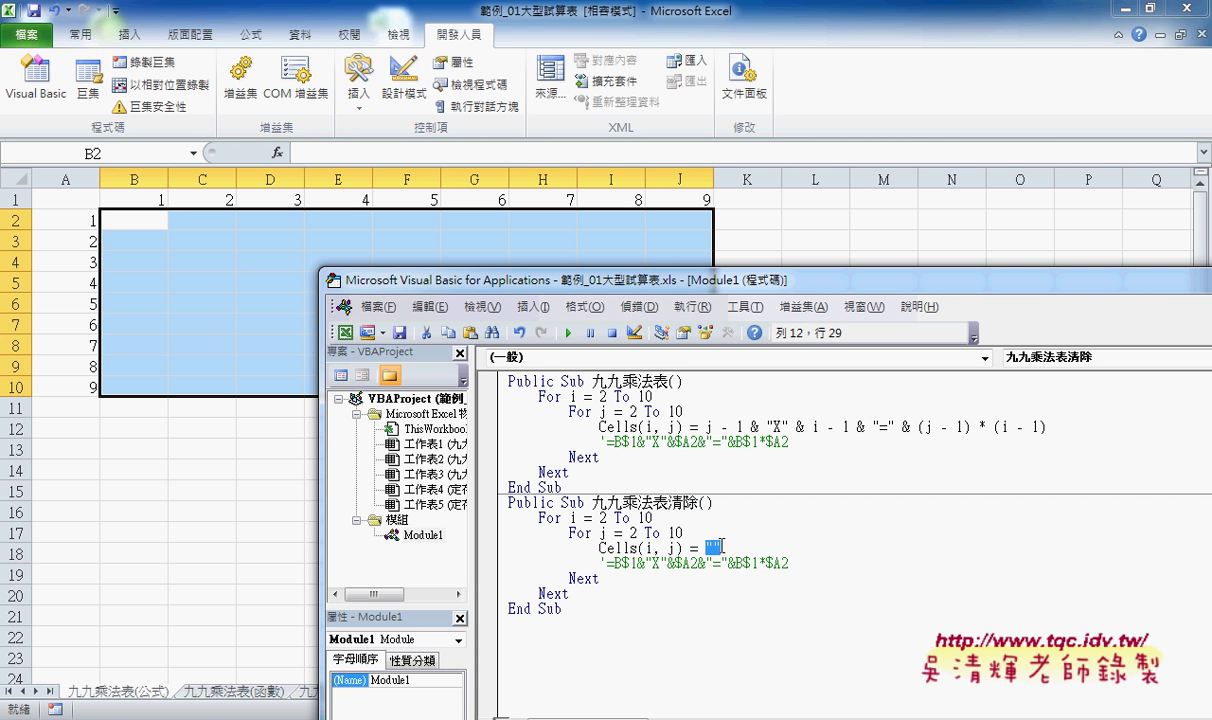
pyautogui.moveTo(706, 427)
pyautogui.mouseDown()
pyautogui.moveTo(979, 427)
pyautogui.moveTo(1063, 445)
pyautogui.mouseUp()
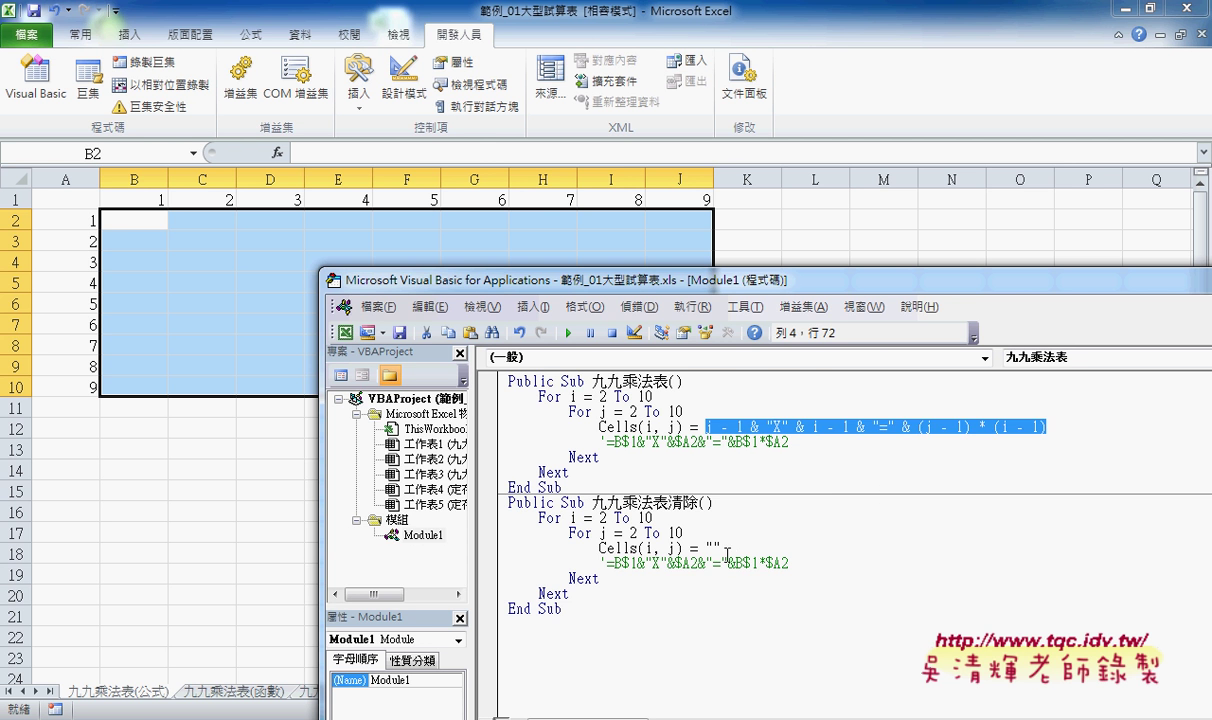
pyautogui.moveTo(720, 548); pyautogui.dragTo(706, 548)
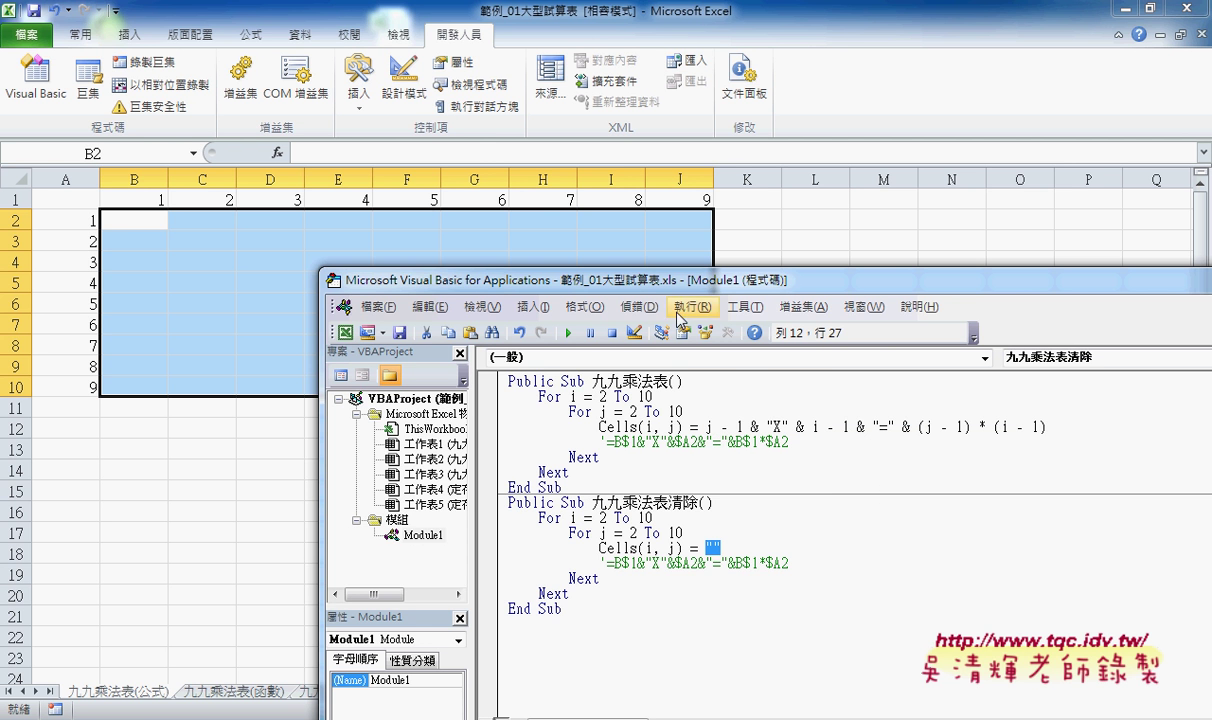
# Run 九九乘法表 to fill B2:J10 with the multiplication table.
pyautogui.moveTo(694, 286); pyautogui.dragTo(845, 286)
pyautogui.click(767, 426)
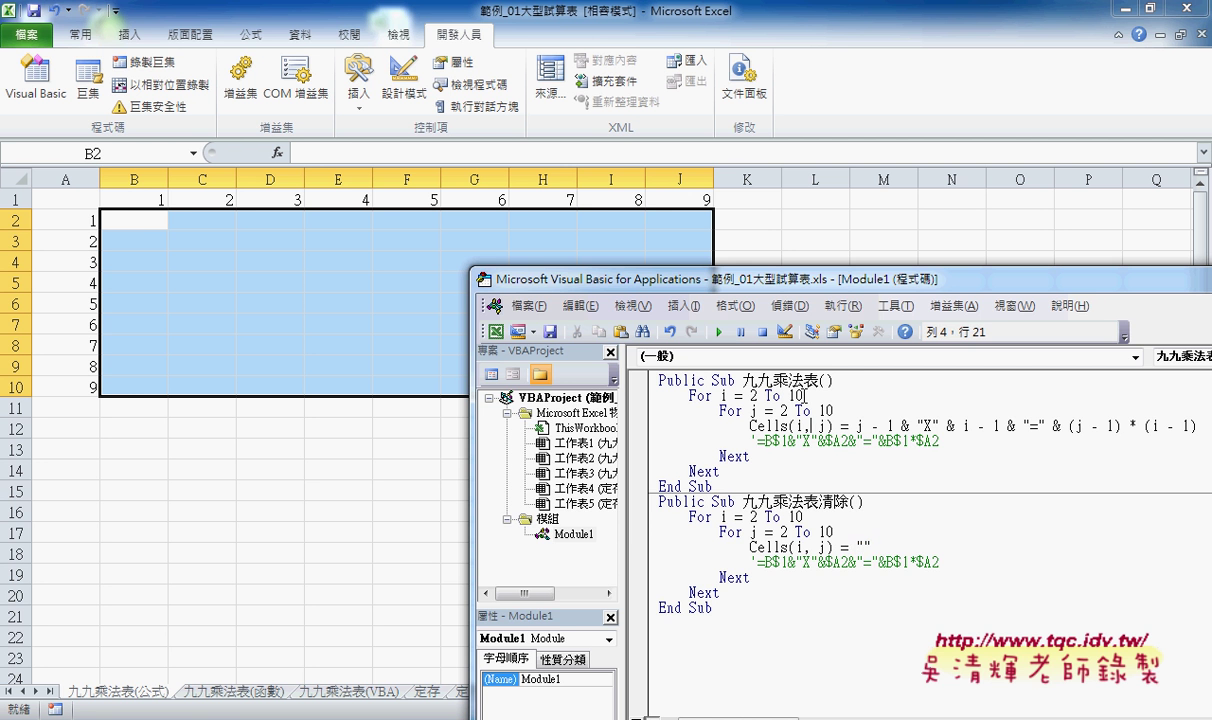
pyautogui.click(720, 332)
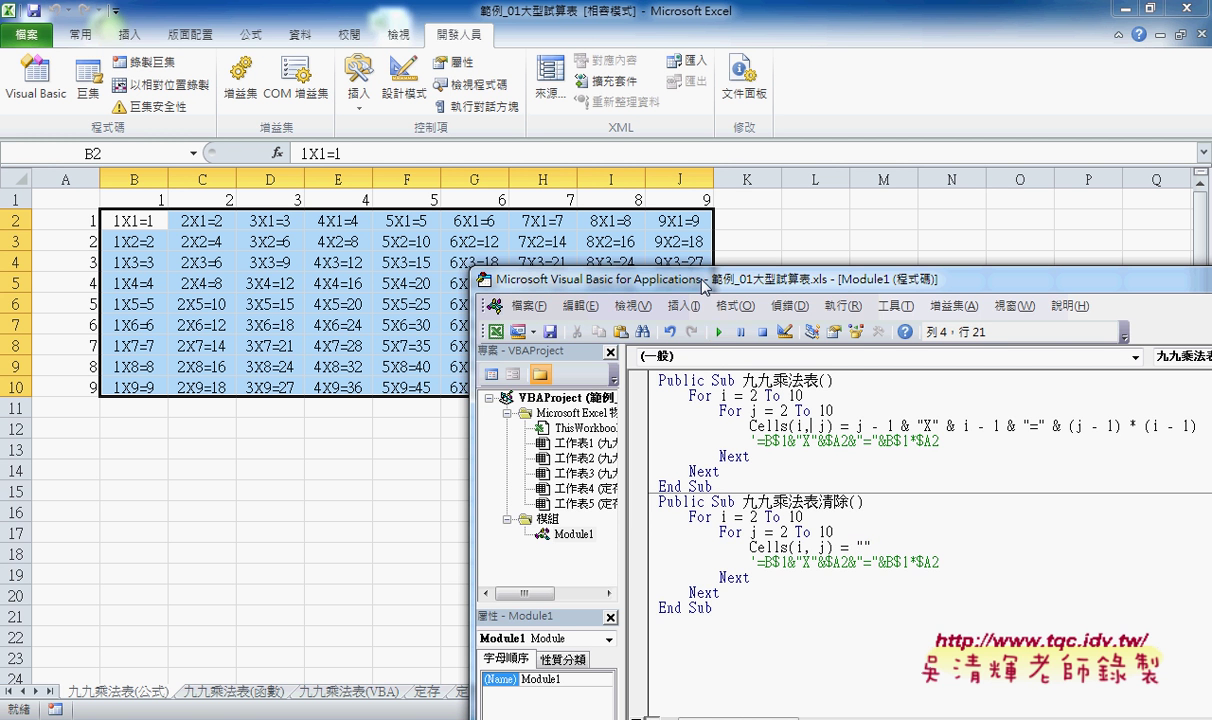
pyautogui.moveTo(706, 287)
pyautogui.mouseDown()
pyautogui.moveTo(1000, 433)
pyautogui.moveTo(763, 448)
pyautogui.mouseUp()
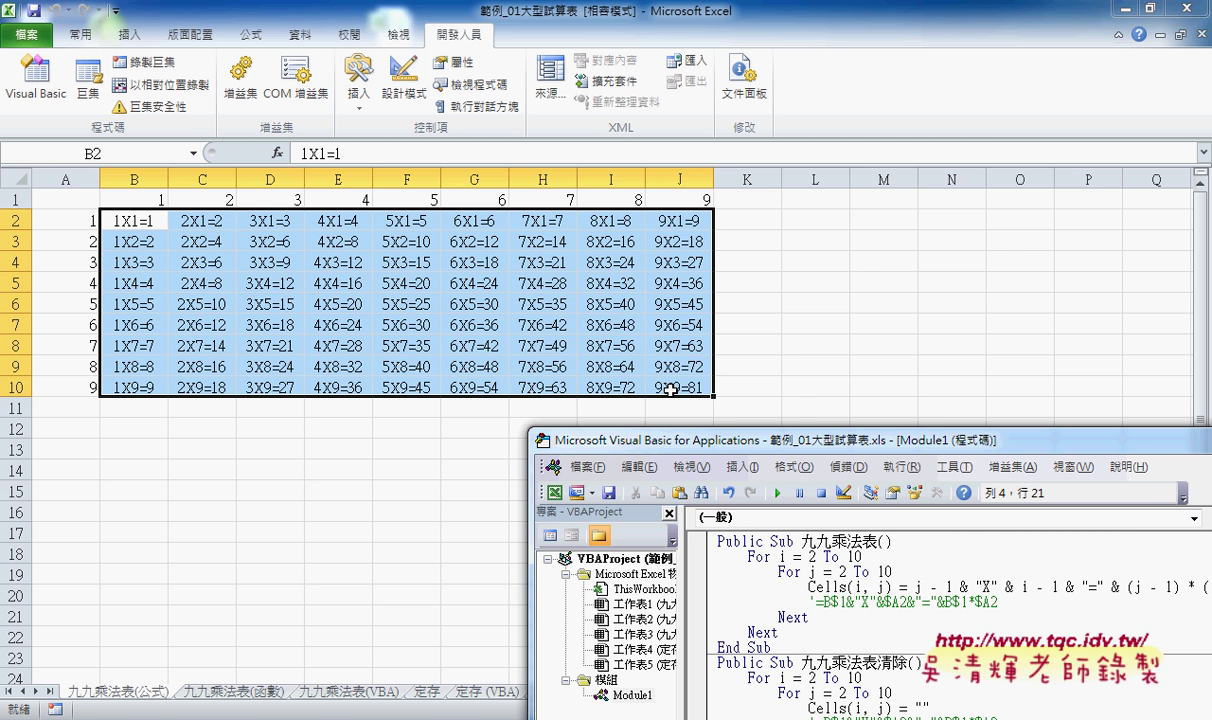
# Run 九九乘法表清除 to empty B2:J10 again.
pyautogui.moveTo(699, 446)
pyautogui.mouseDown()
pyautogui.moveTo(684, 224)
pyautogui.moveTo(660, 204)
pyautogui.mouseUp()
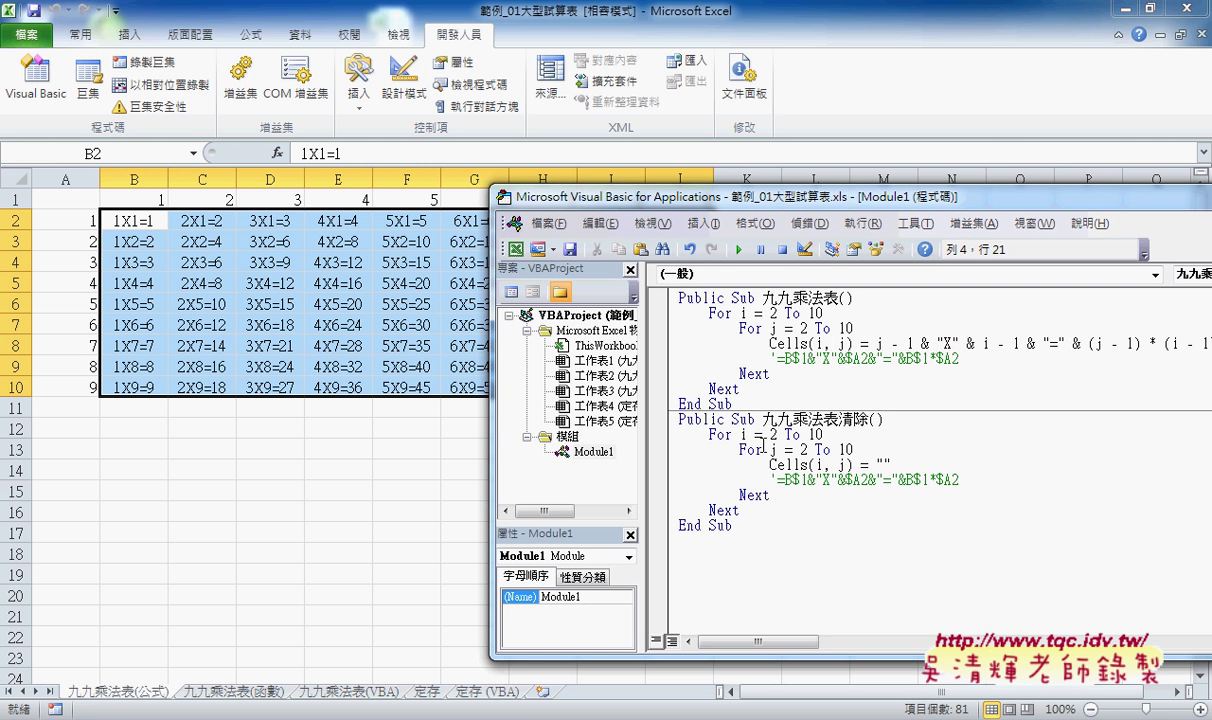
pyautogui.click(803, 450)
pyautogui.click(738, 251)
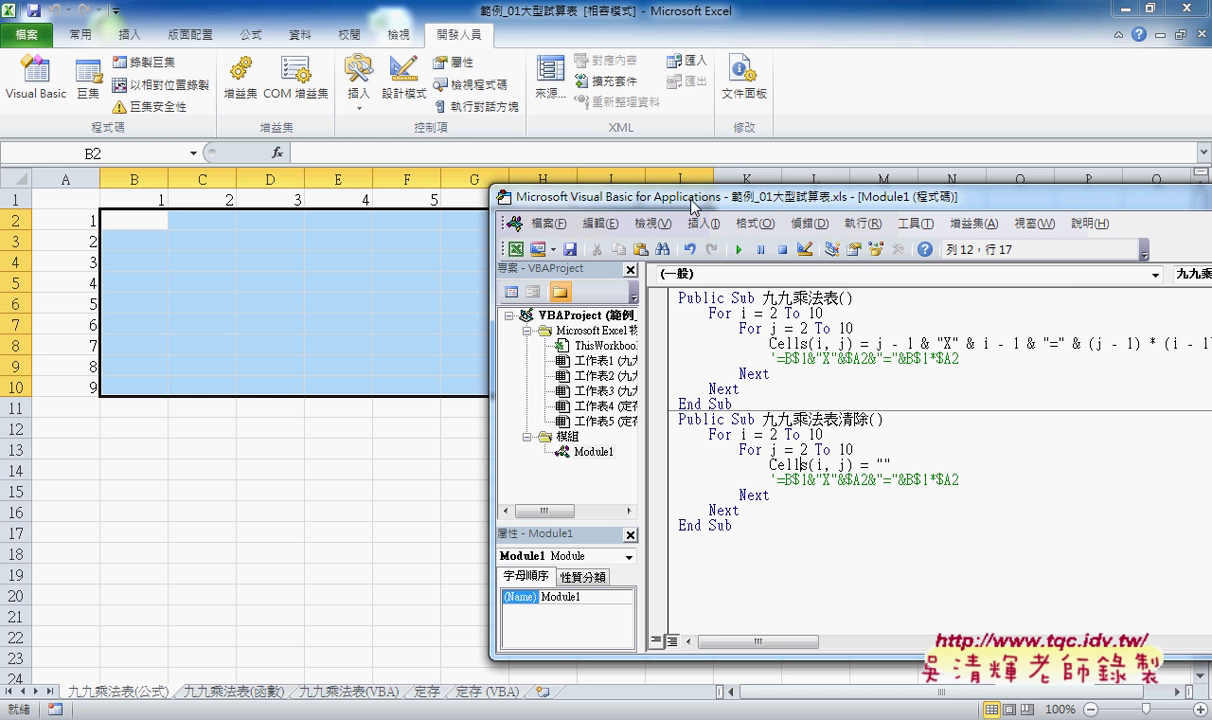
pyautogui.moveTo(668, 197); pyautogui.dragTo(333, 204)
# Bring up the 程式碼 Google Doc and scroll up to the VBA table screenshot.
pyautogui.click(200, 716)
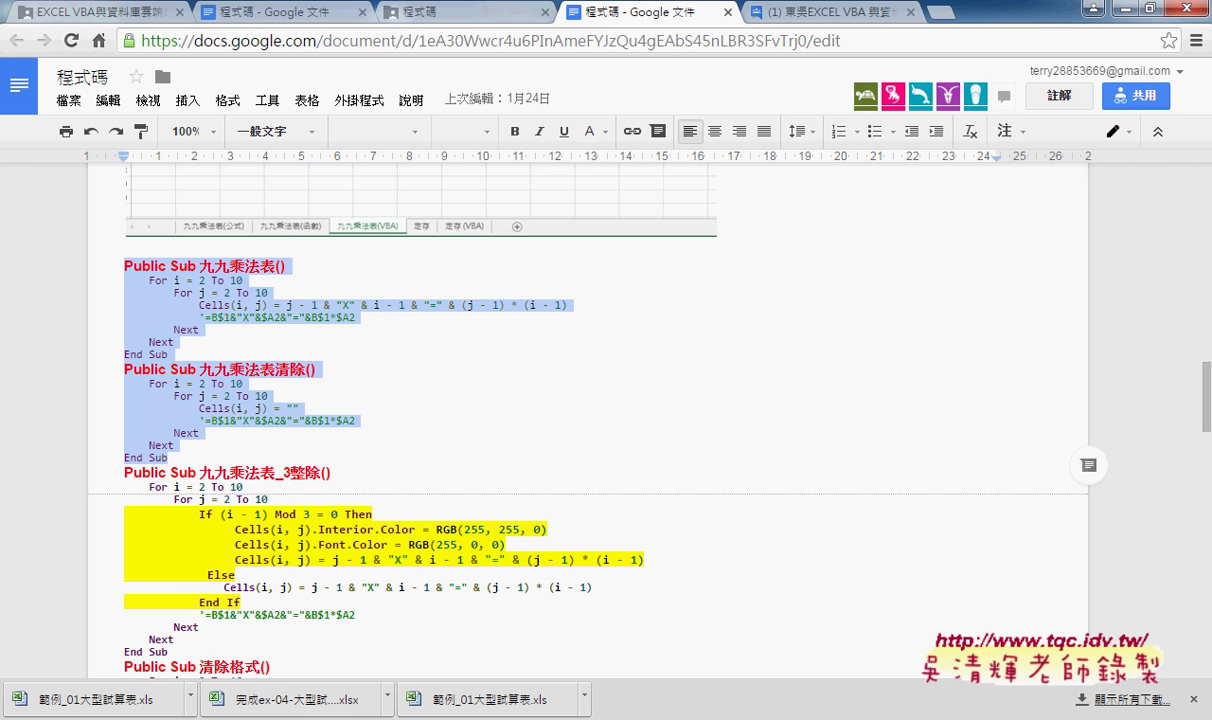
pyautogui.click(487, 484)
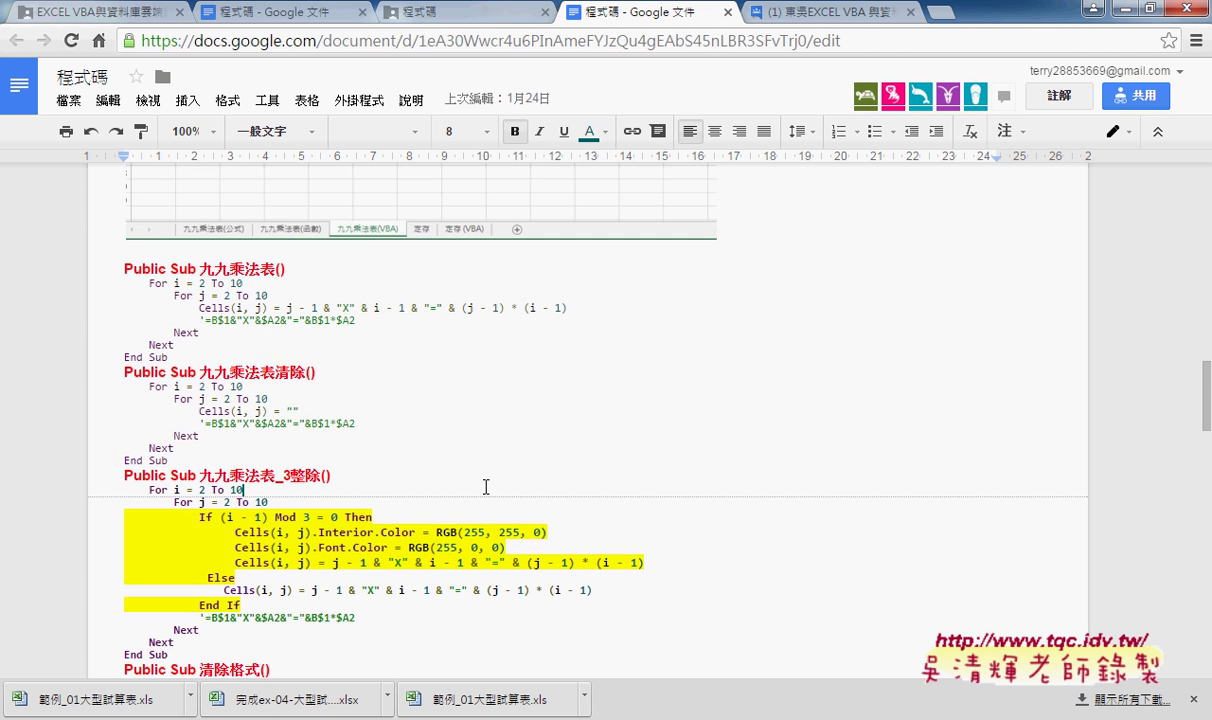
pyautogui.scroll(2, 487, 484)
pyautogui.scroll(1, 487, 484)
pyautogui.scroll(2, 486, 487)
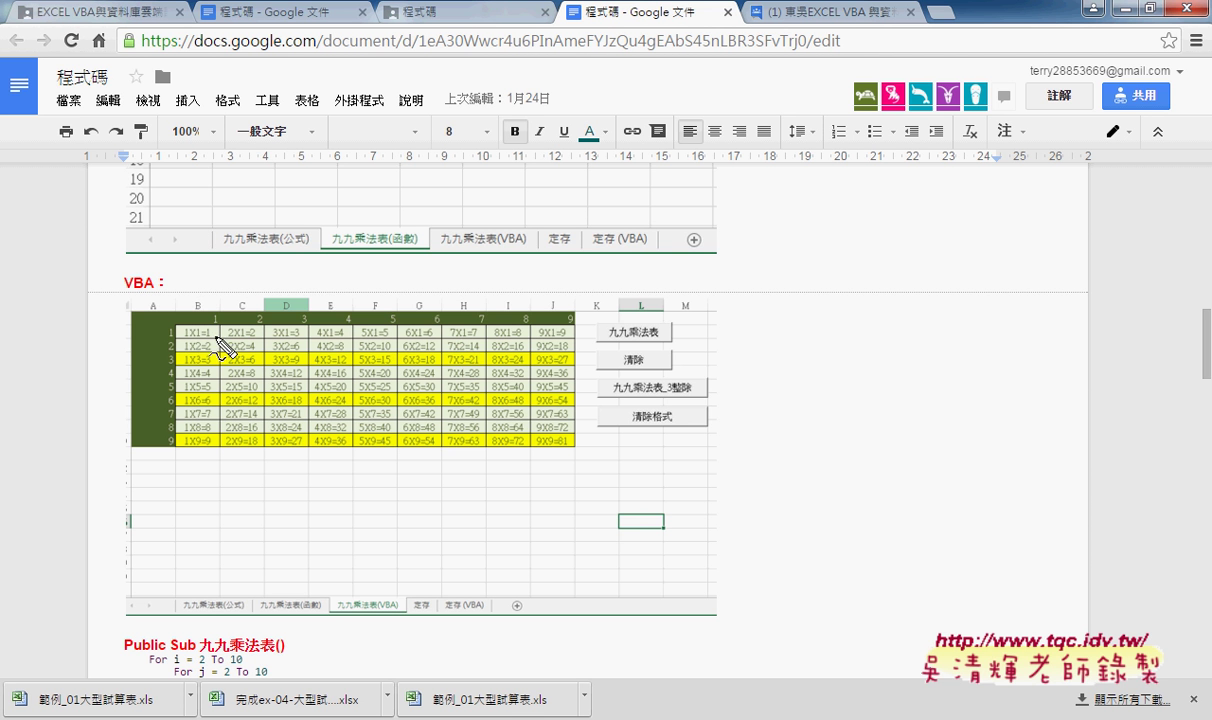
# Annotate the screenshot with an X, underline 整除 and write mod, then erase the drawings.
pyautogui.moveTo(199, 331); pyautogui.dragTo(557, 449)
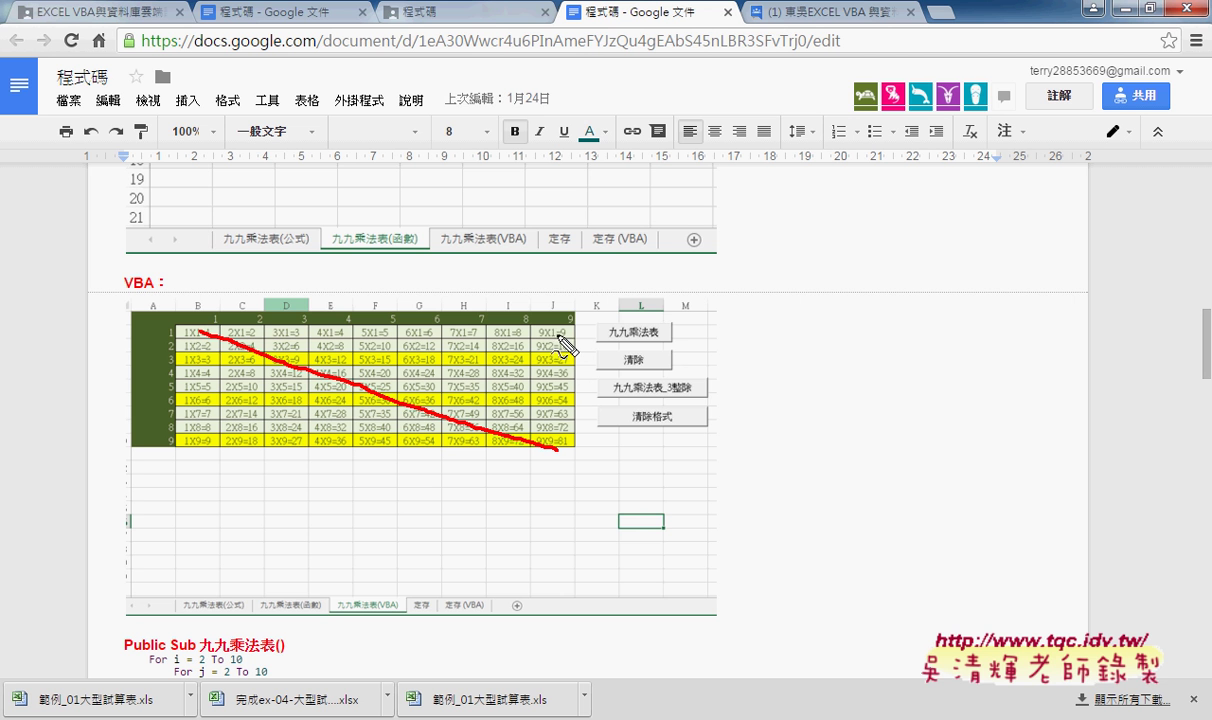
pyautogui.moveTo(557, 334); pyautogui.dragTo(218, 446)
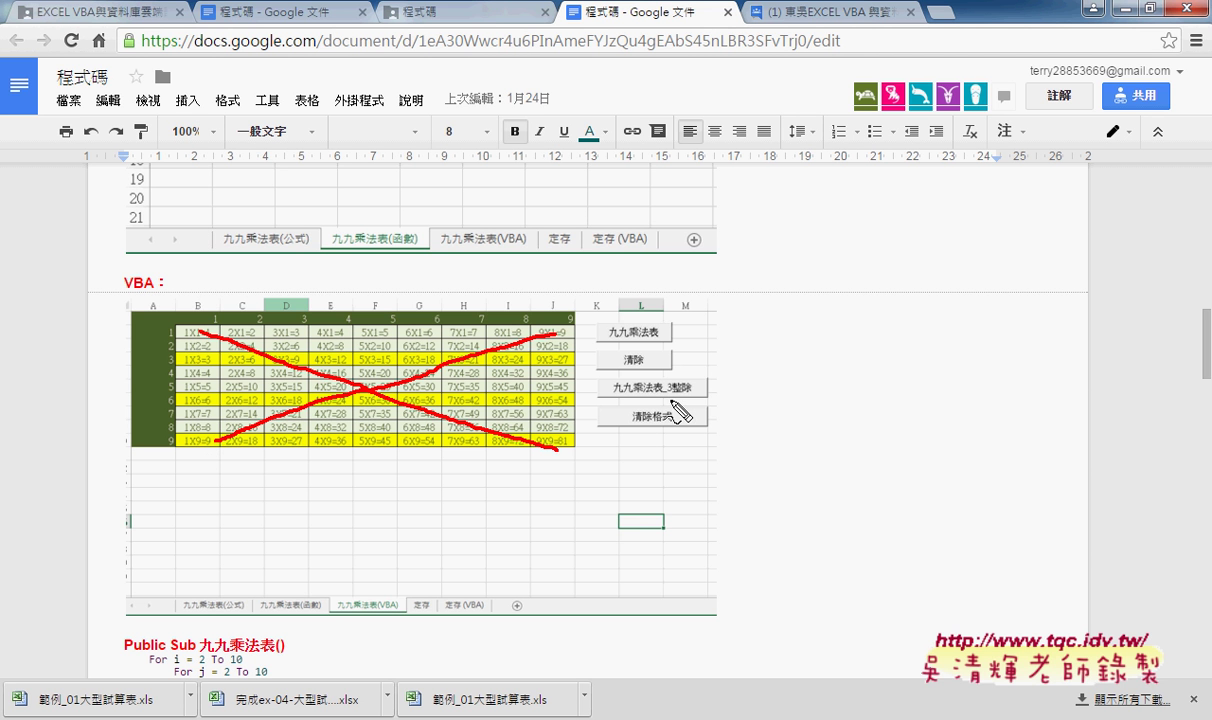
pyautogui.moveTo(669, 399); pyautogui.dragTo(690, 399)
pyautogui.moveTo(749, 376)
pyautogui.mouseDown()
pyautogui.moveTo(753, 402)
pyautogui.moveTo(766, 390)
pyautogui.moveTo(790, 402)
pyautogui.moveTo(798, 386)
pyautogui.moveTo(826, 398)
pyautogui.moveTo(812, 401)
pyautogui.moveTo(826, 416)
pyautogui.mouseUp()
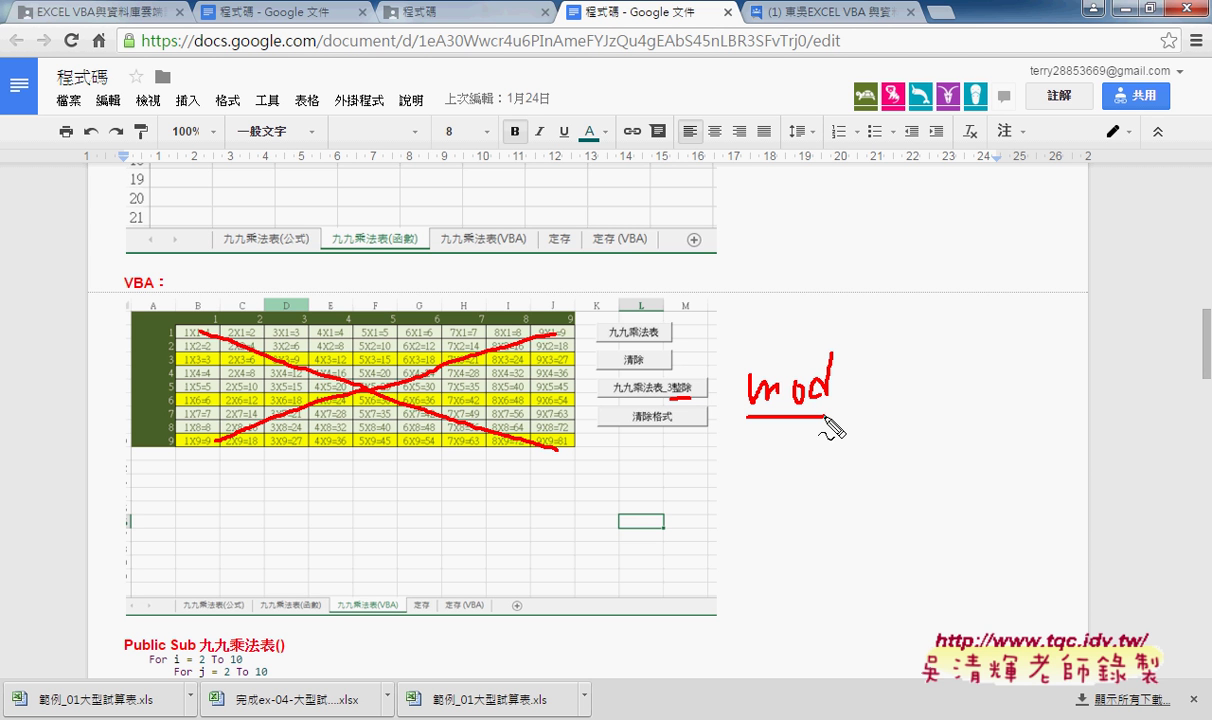
pyautogui.press('Escape')
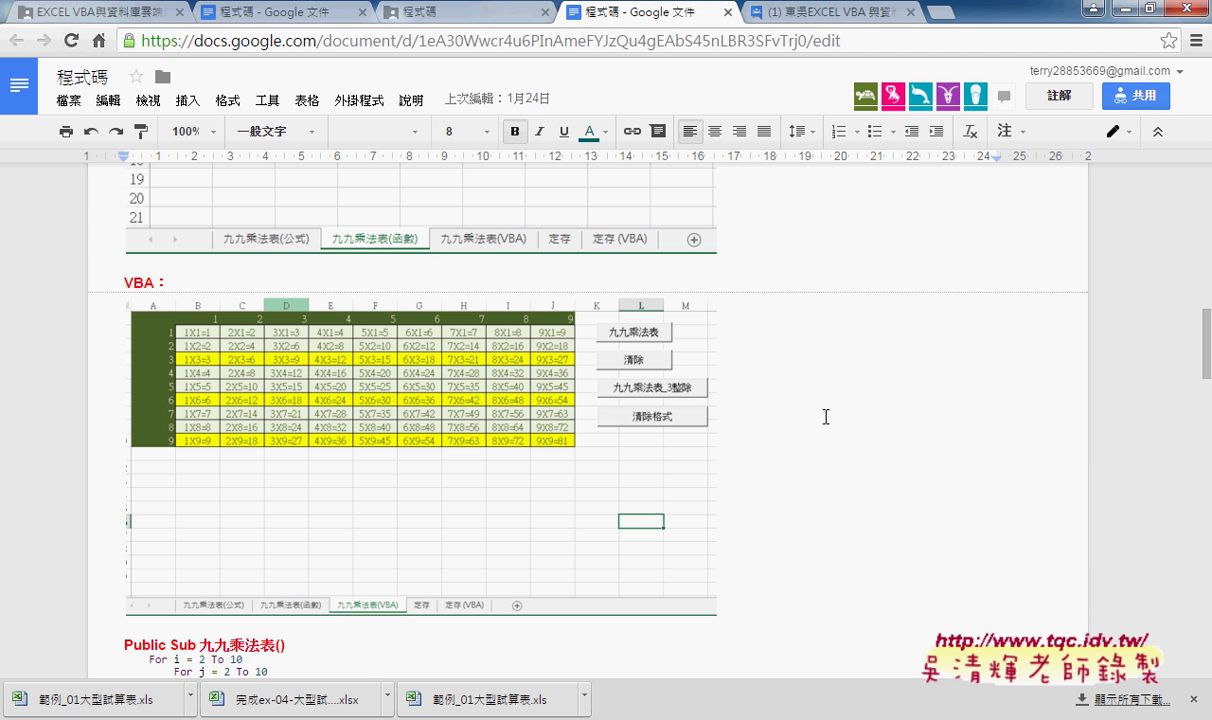